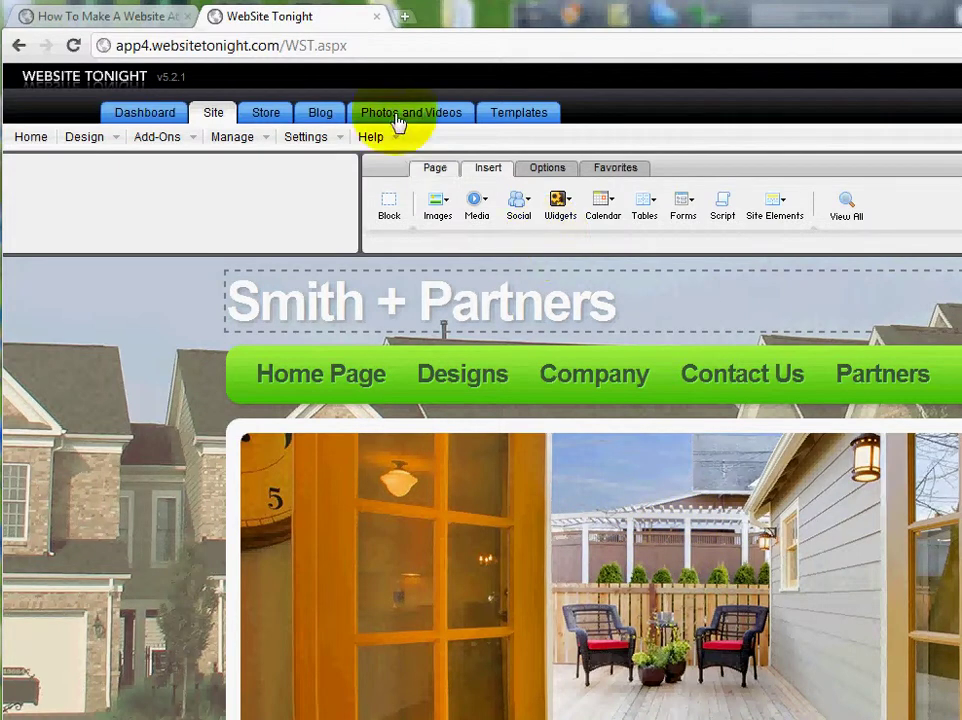
Step: Close the WebSite Tonight editor tab, leaving the USAVEdomains home page showing
left_click(377, 20)
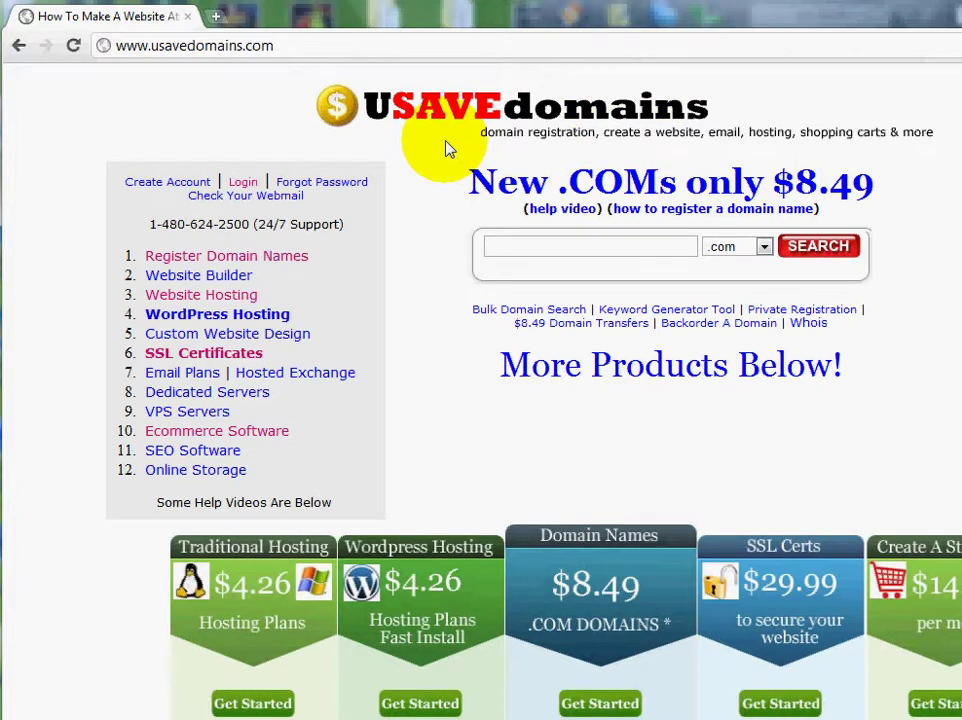
Step: Scroll down through the USAVEdomains home page offerings and back to the top
scroll(444, 150, "down", 3)
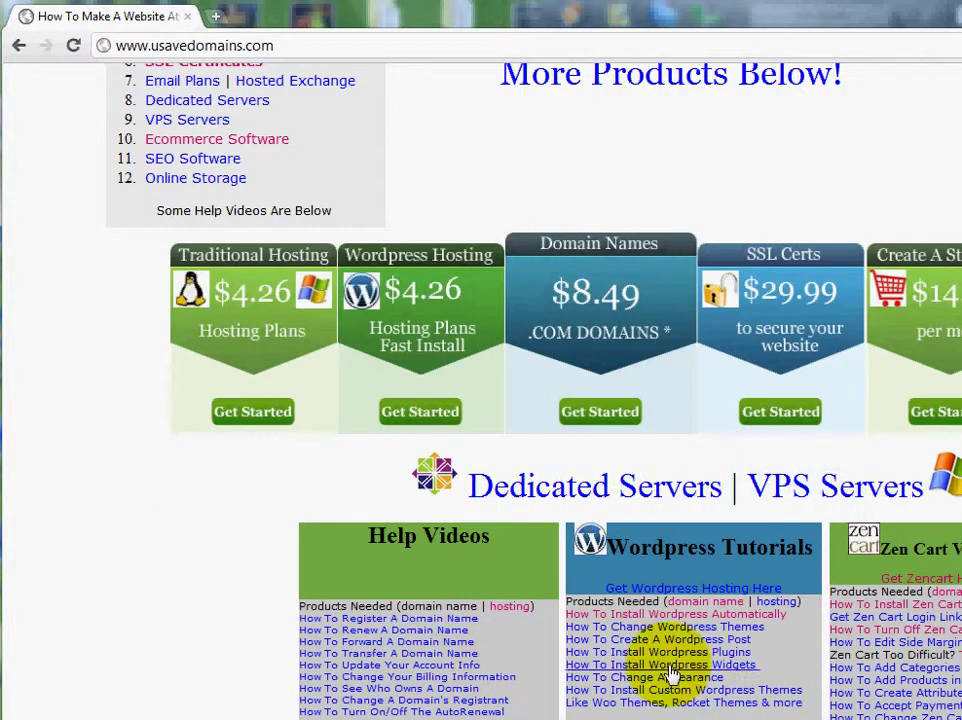
scroll(545, 502, "up", 2)
scroll(540, 505, "up", 1)
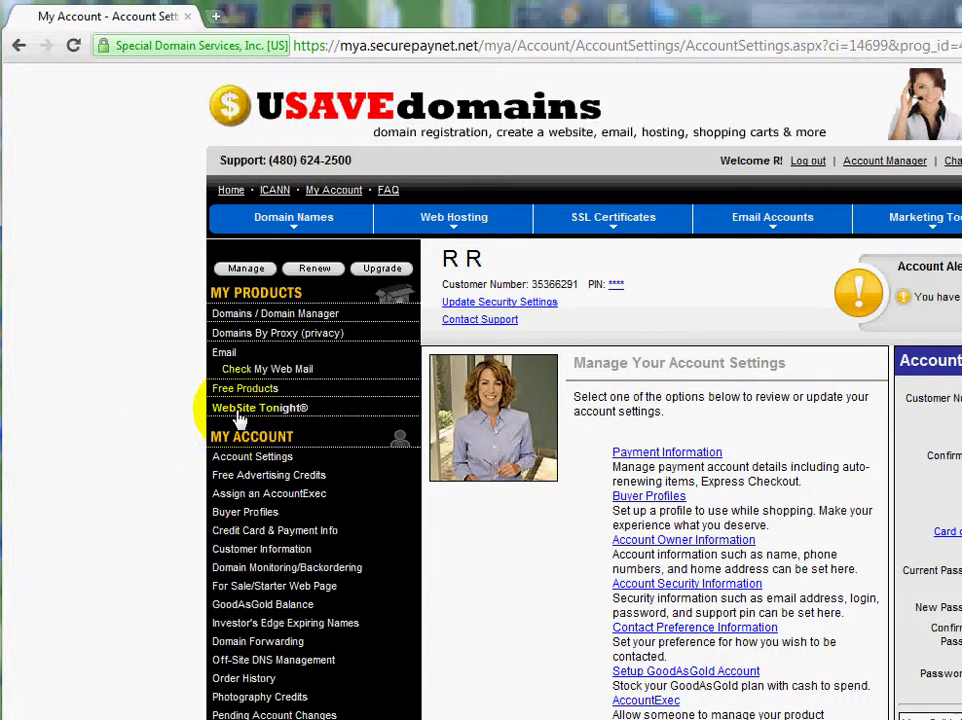
Step: Scroll the My Account overview down to the My Products table with the WebSite Tonight plans
scroll(240, 420, "down", 4)
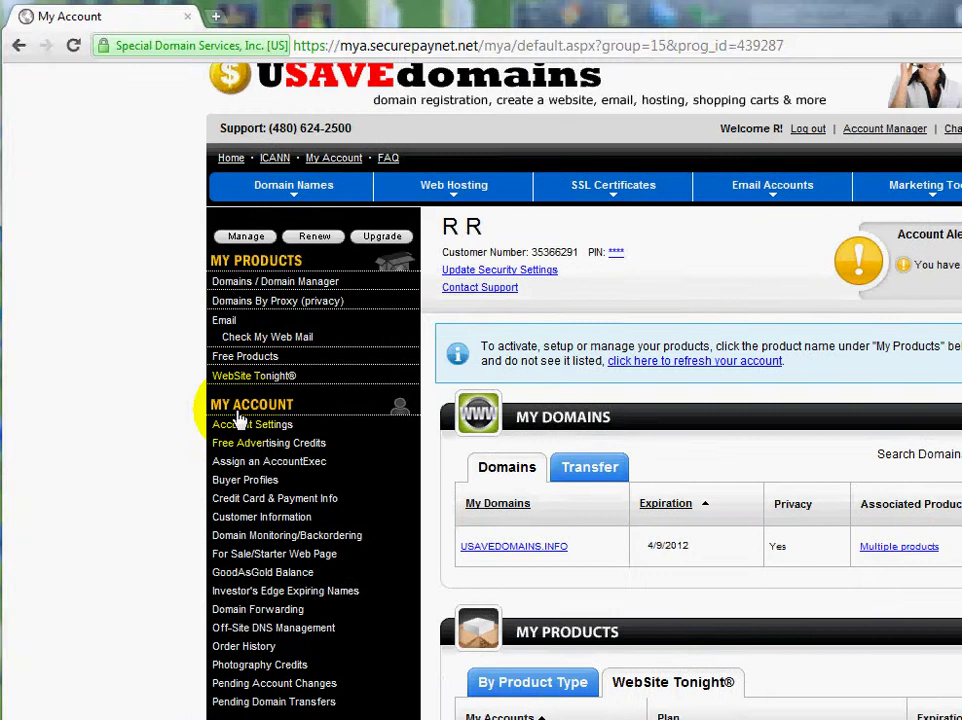
scroll(240, 420, "down", 2)
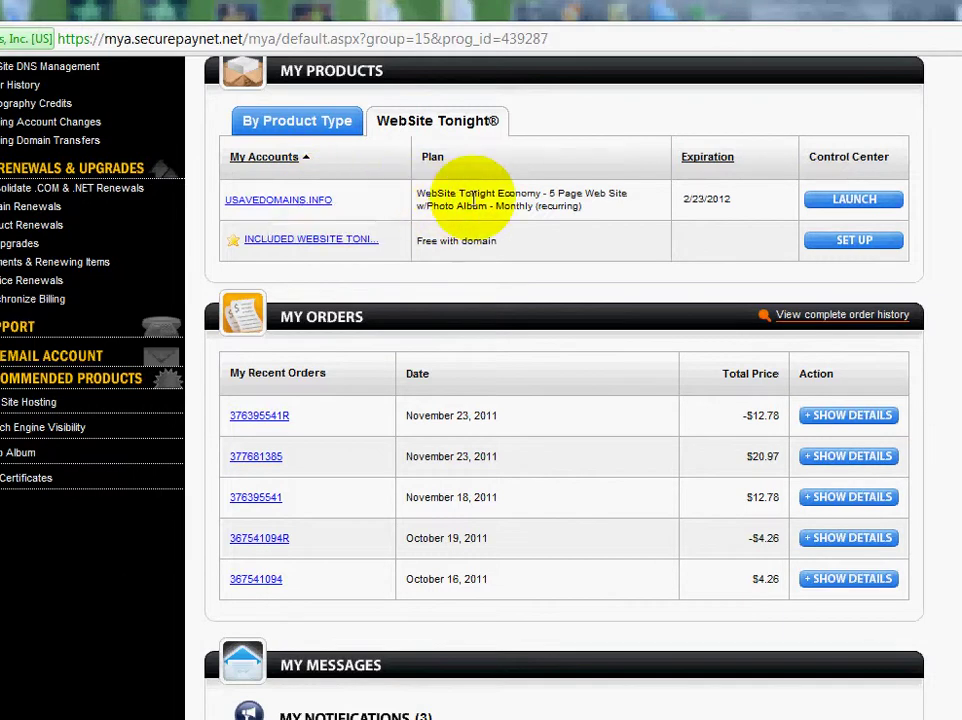
Step: Launch the Smith + Partners site in the Website Tonight editor and scroll to the home page text
left_click(844, 203)
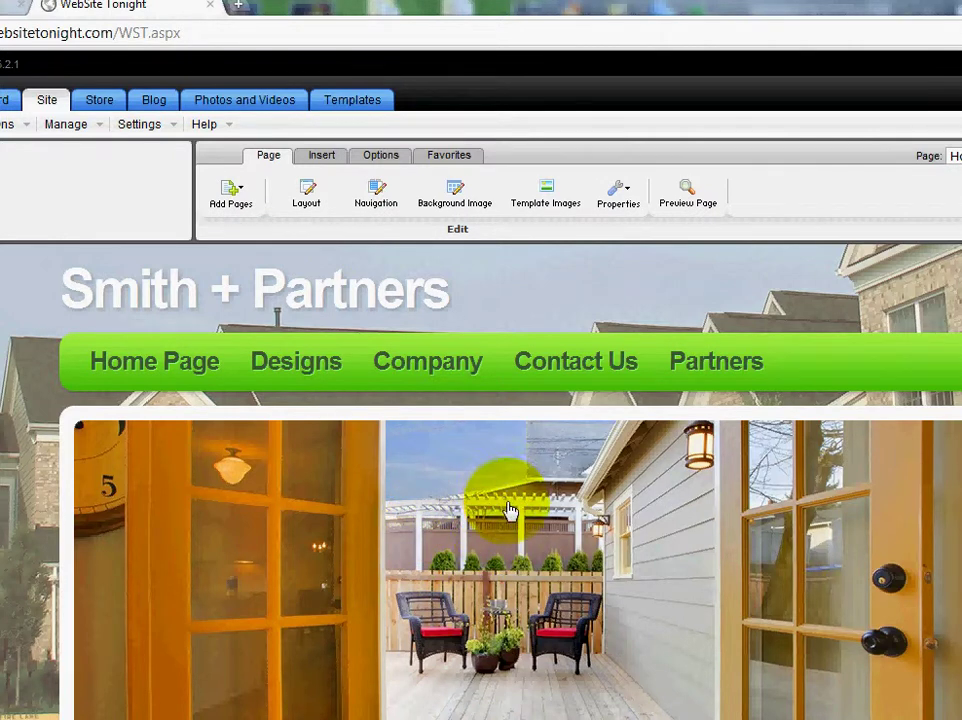
scroll(507, 492, "down", 3)
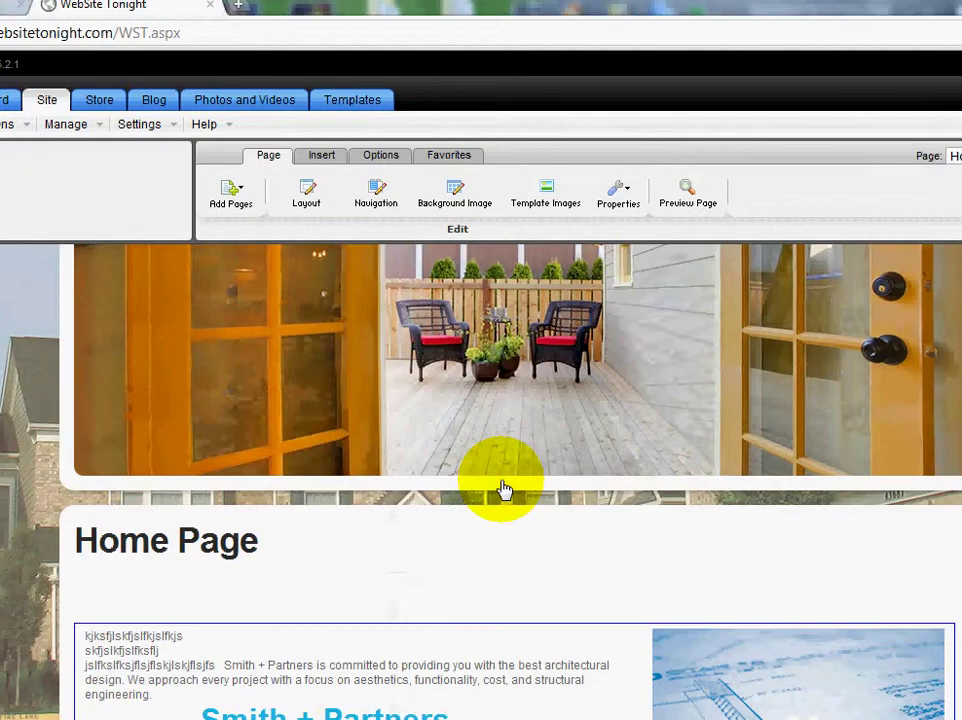
scroll(505, 490, "down", 4)
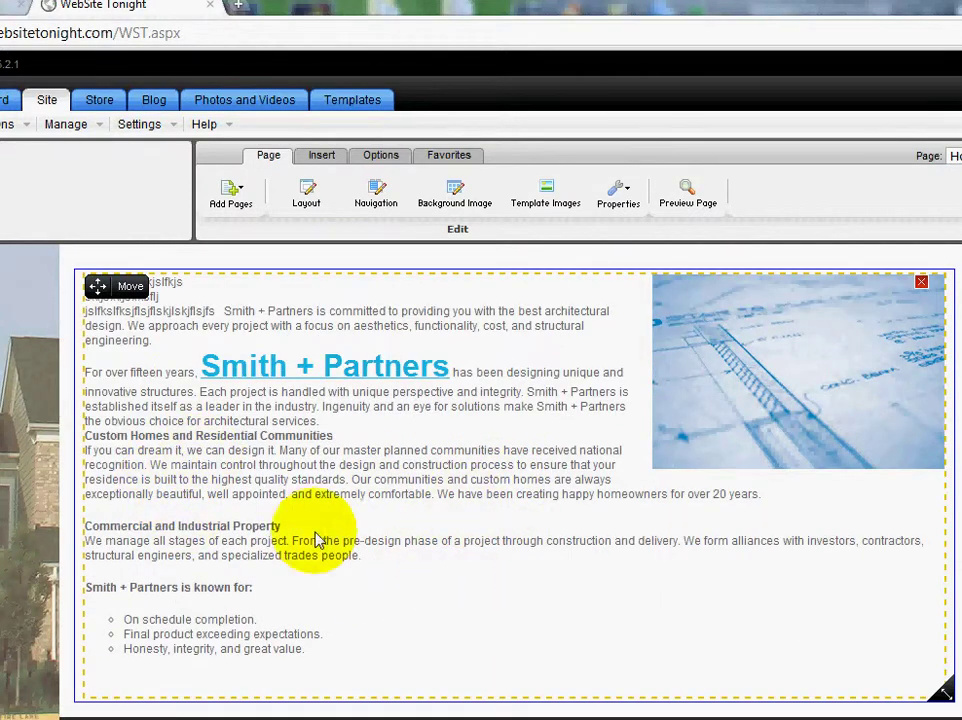
Step: Add an empty line after the paragraph ending "over 20 years." and center-align it
left_click(766, 500)
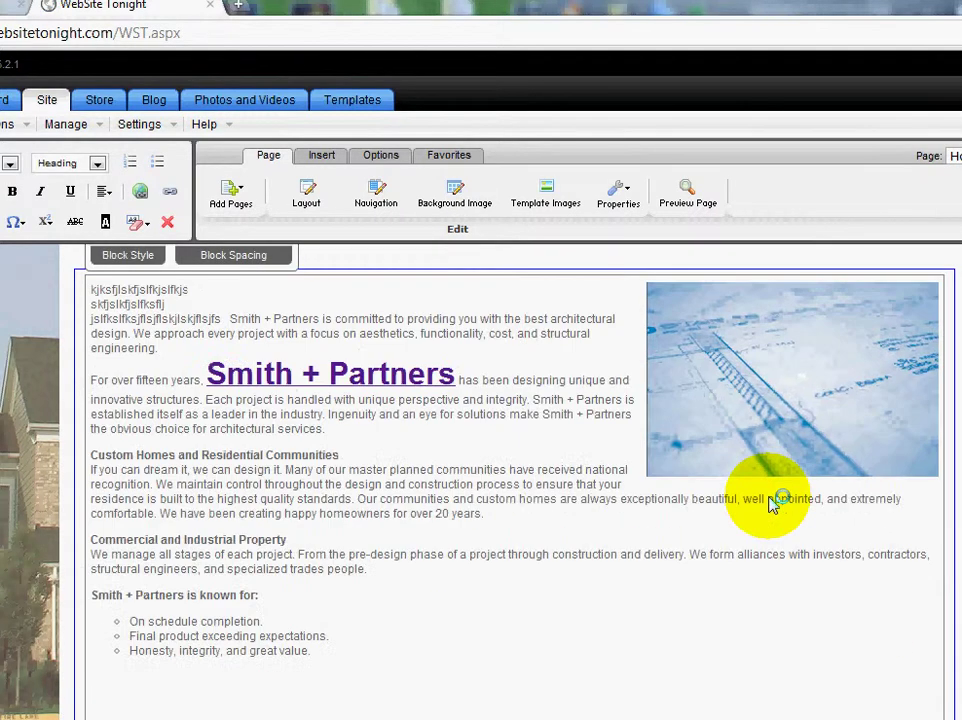
left_click(497, 512)
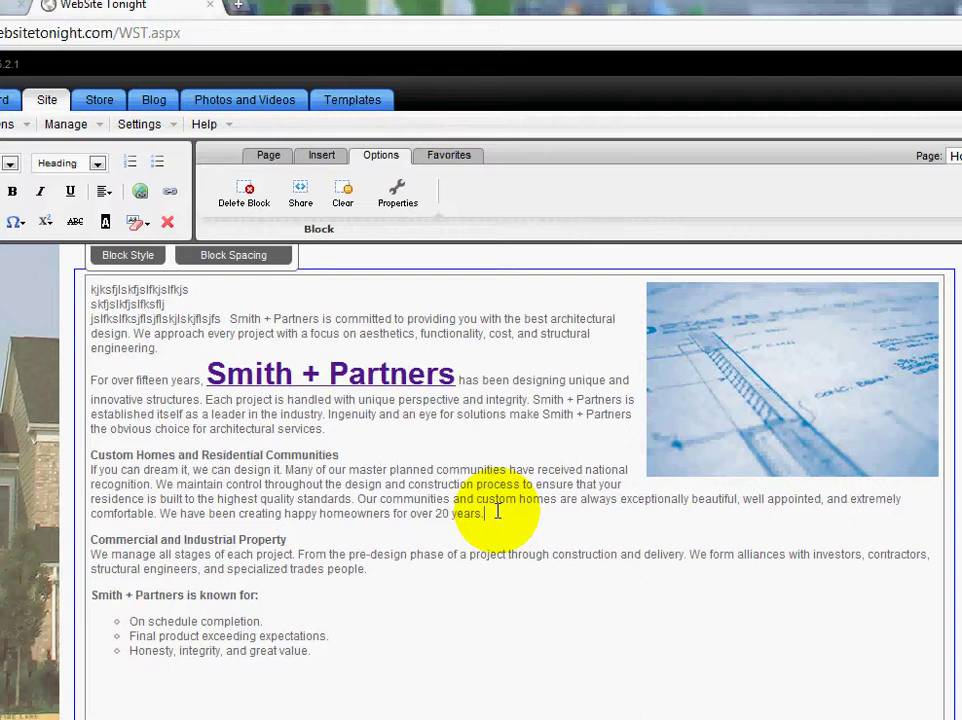
key("Return")
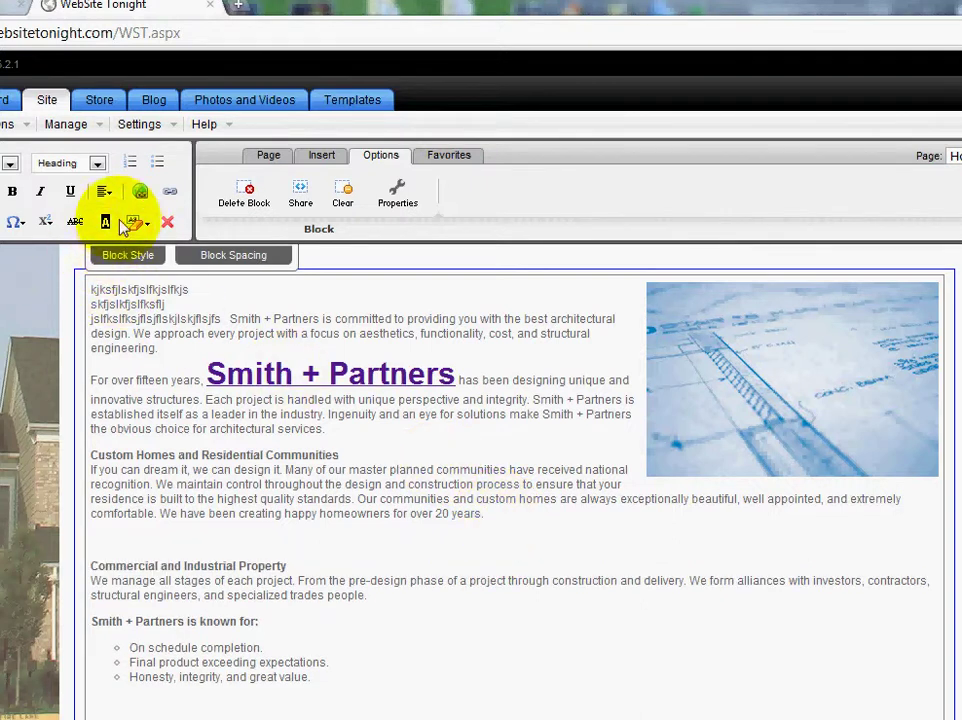
left_click(104, 191)
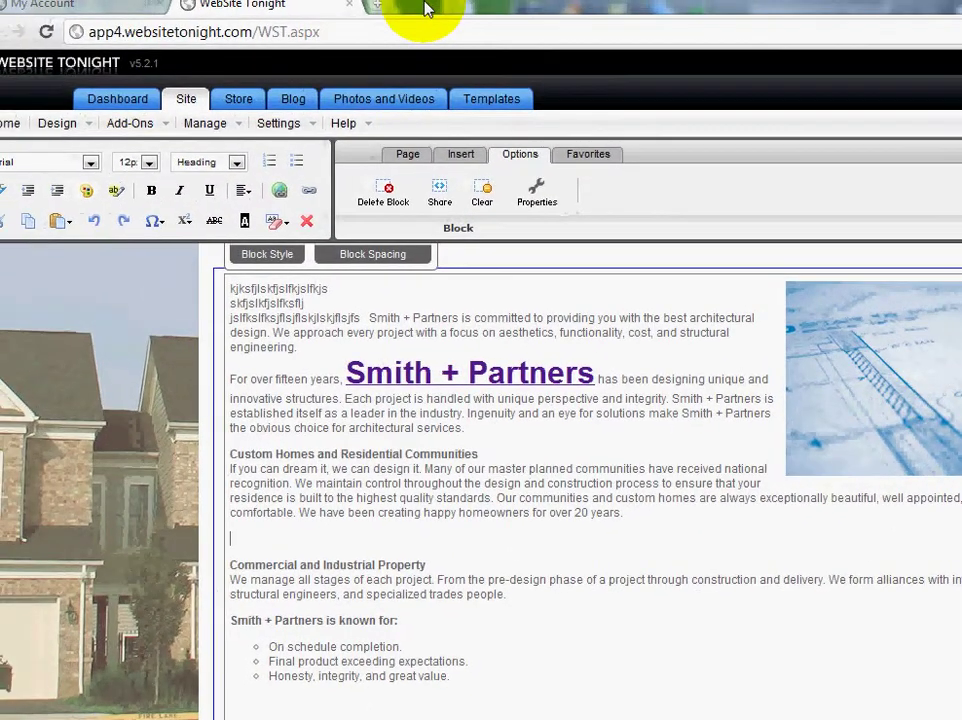
left_click(298, 221)
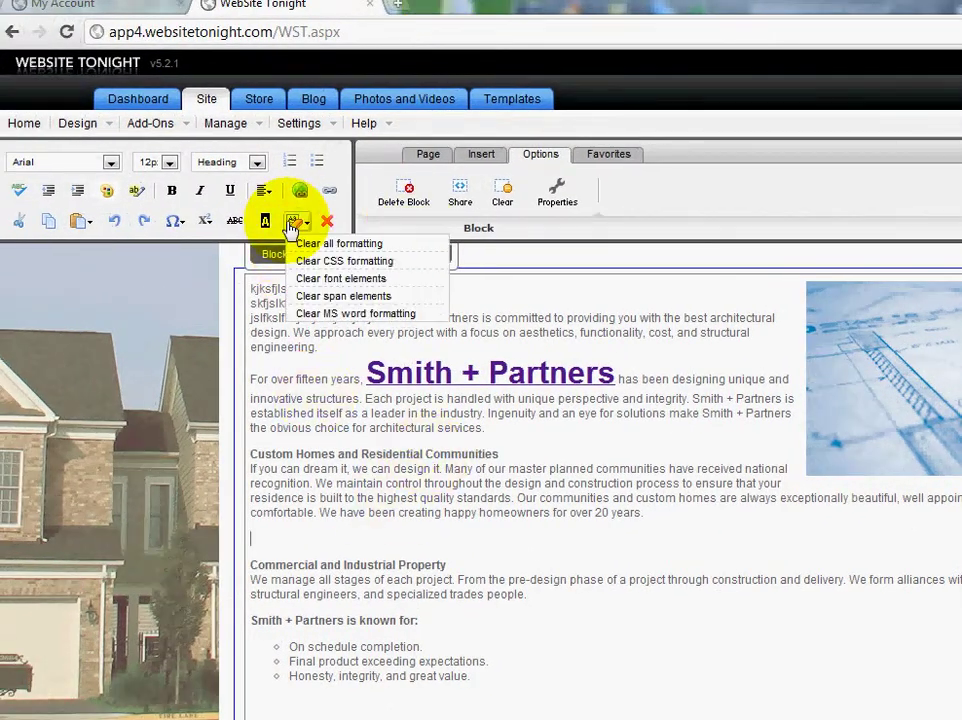
left_click(264, 192)
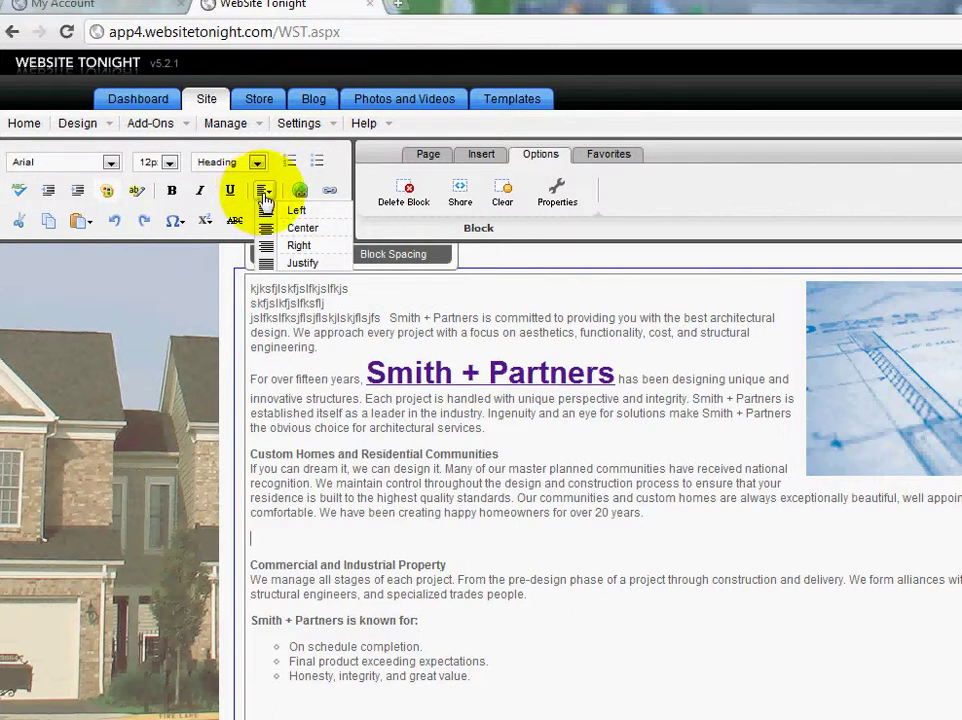
left_click(298, 230)
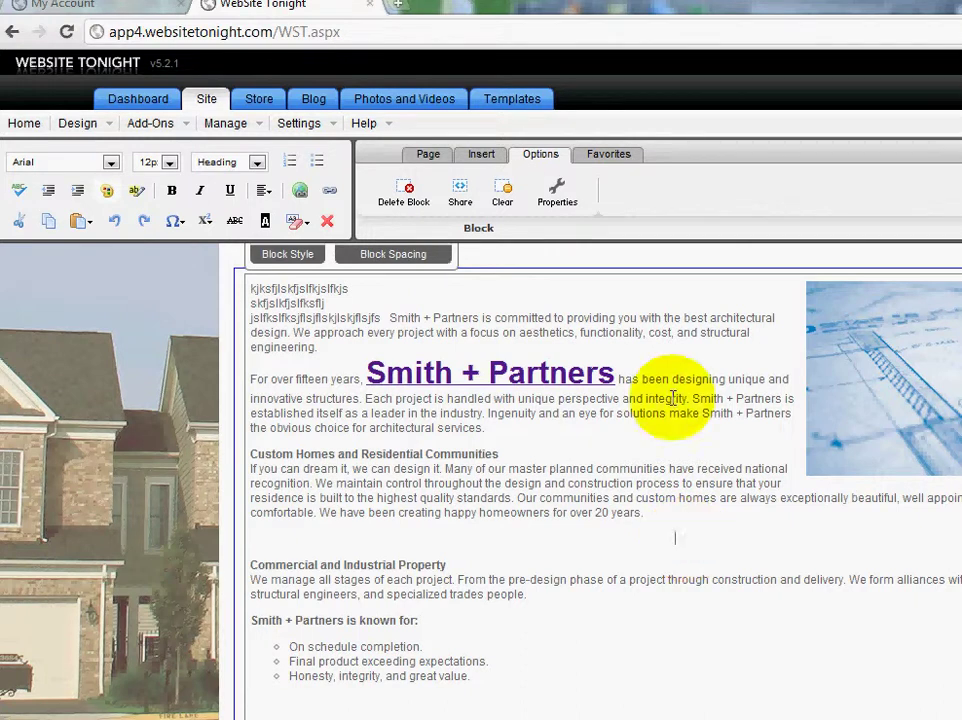
Step: Insert a table with 2 rows and 2 columns on the new centered line
left_click(482, 160)
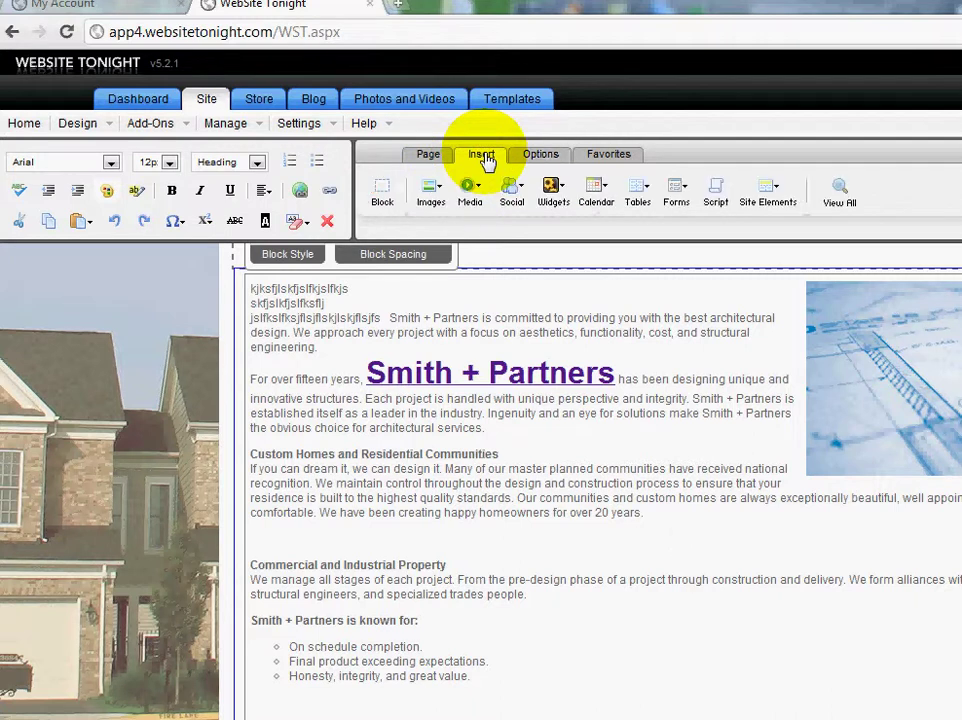
mouse_move(642, 198)
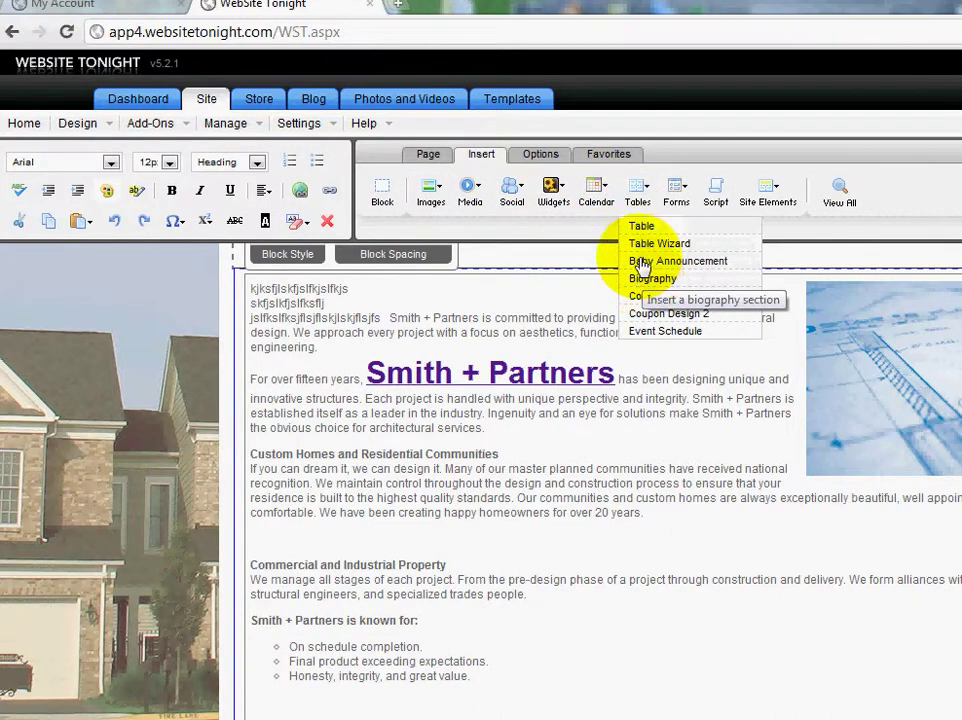
left_click(639, 225)
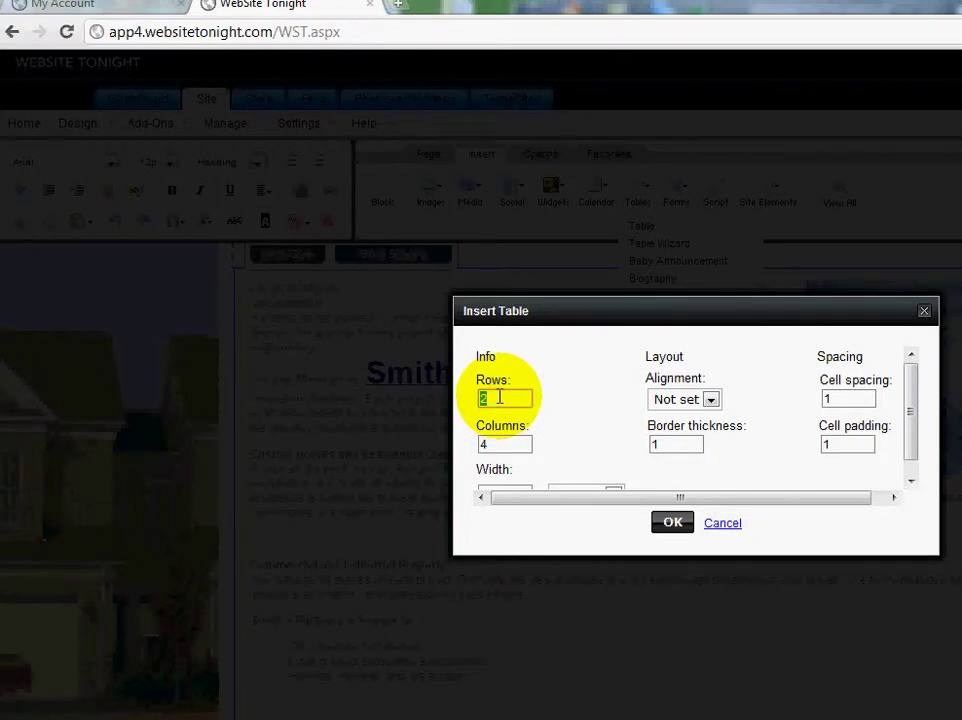
double_click(487, 441)
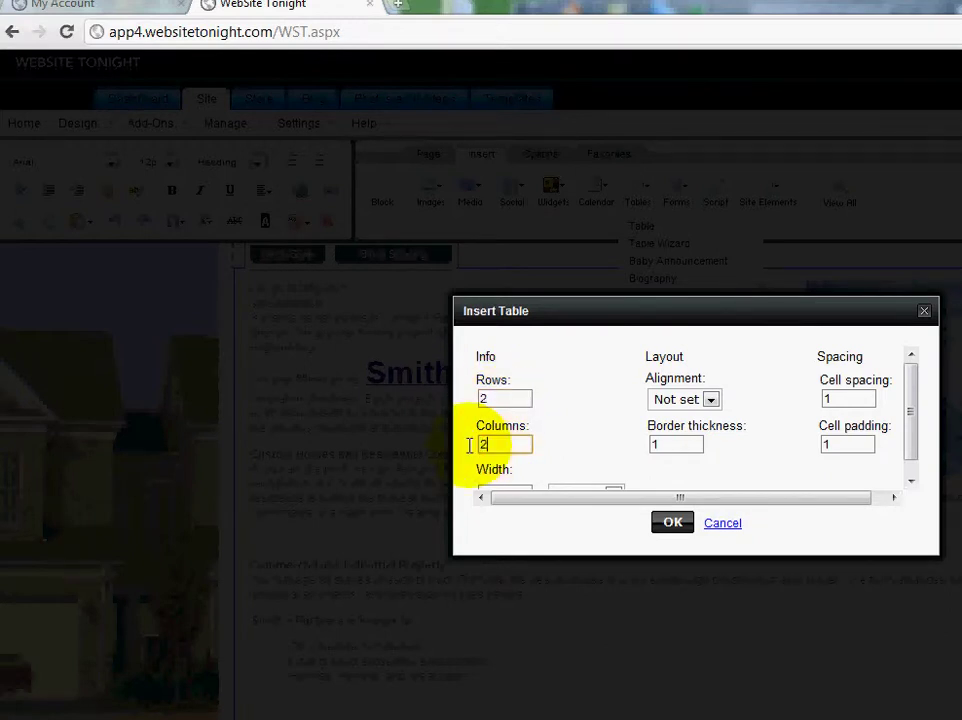
left_click(672, 523)
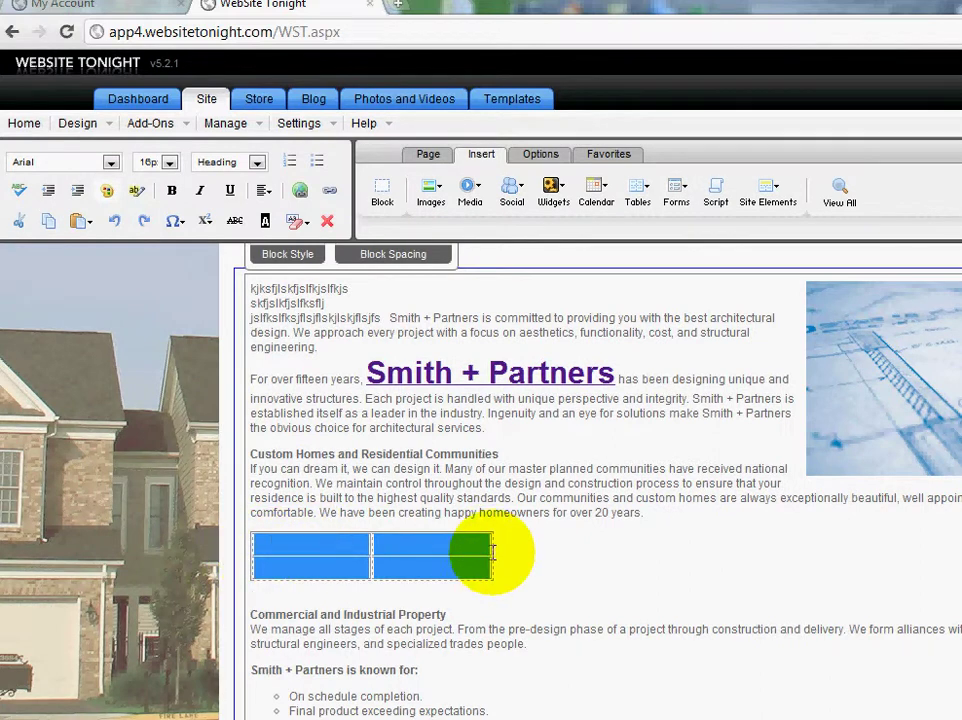
Step: Select the new table and set its alignment to center and border thickness to 4
left_click(500, 549)
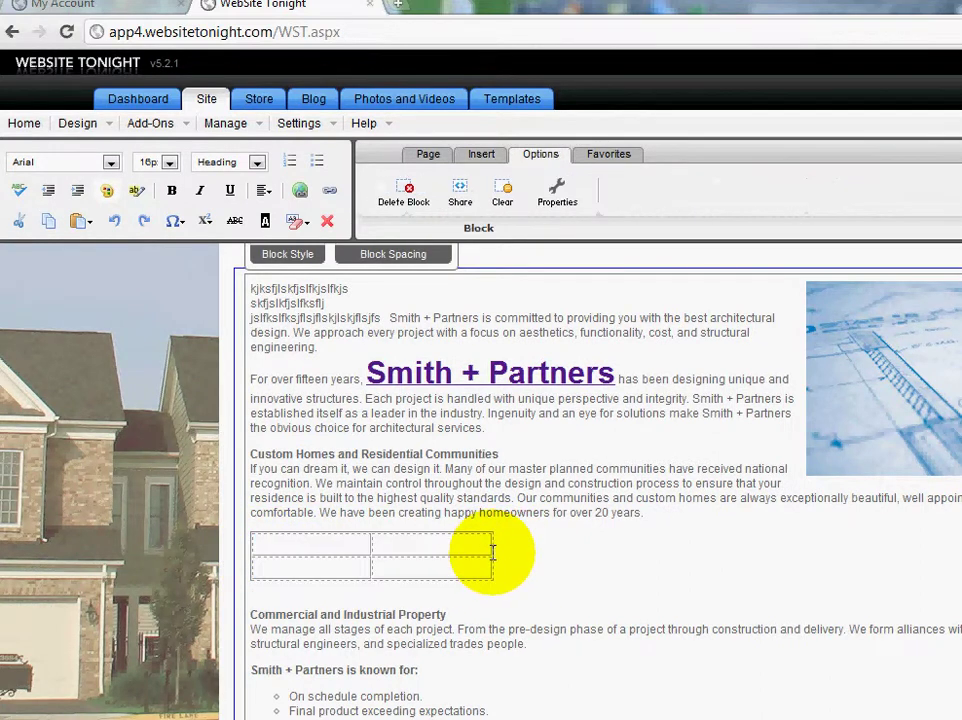
left_click(492, 548)
left_click(496, 558)
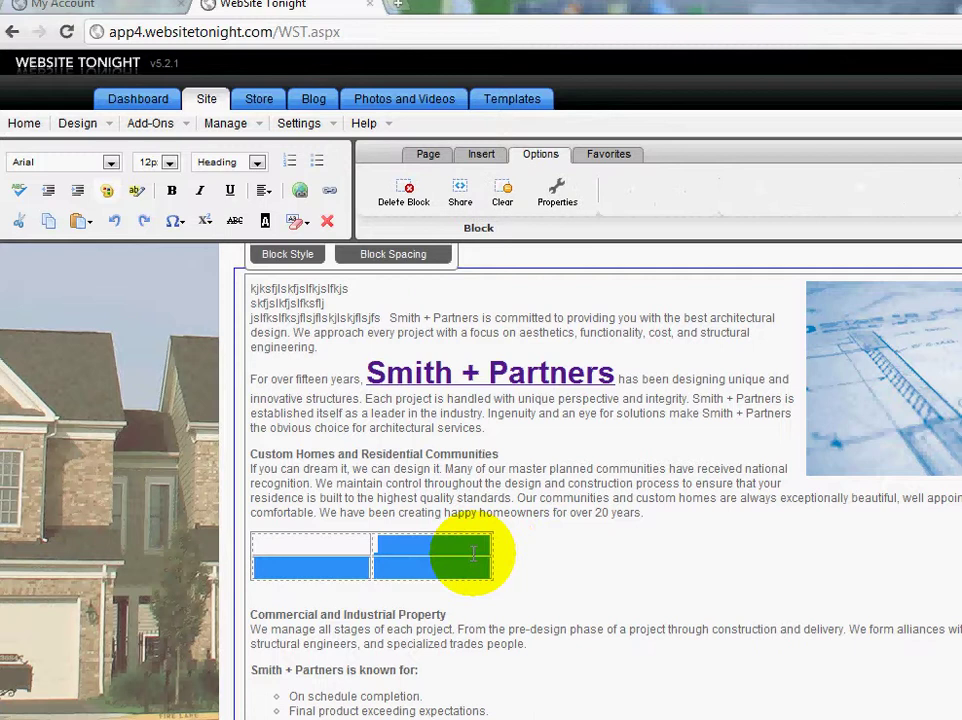
left_click(495, 564)
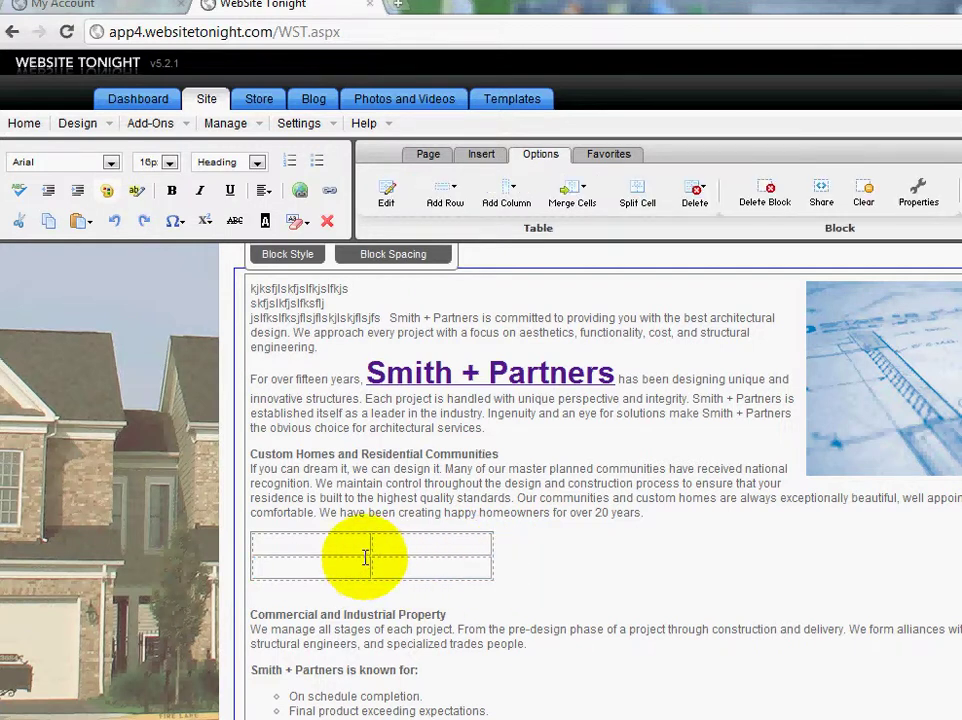
left_click(490, 557)
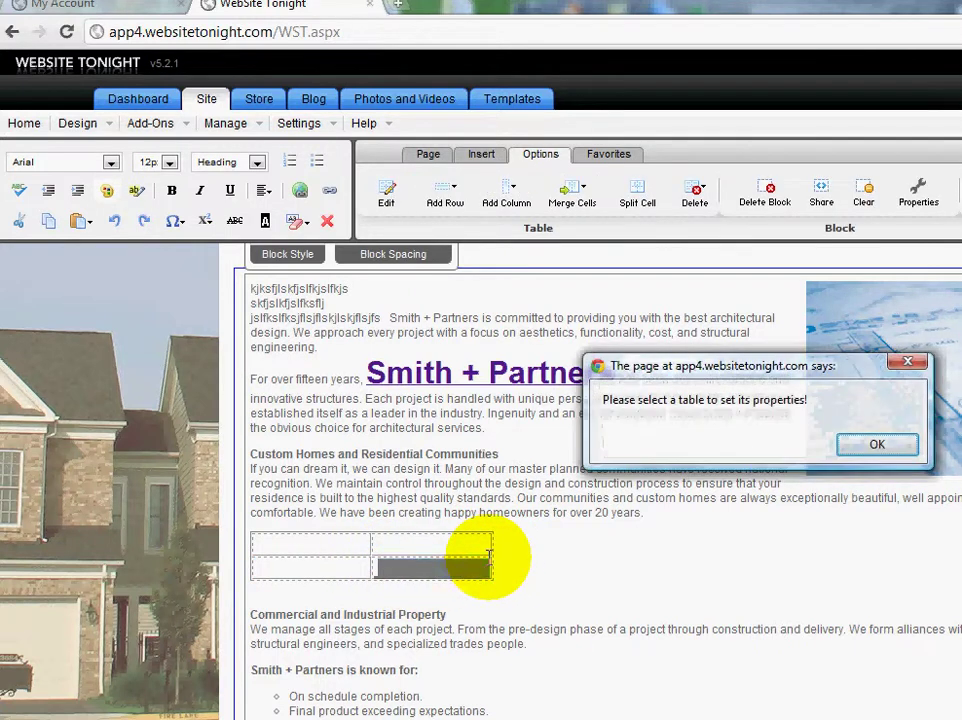
left_click(878, 442)
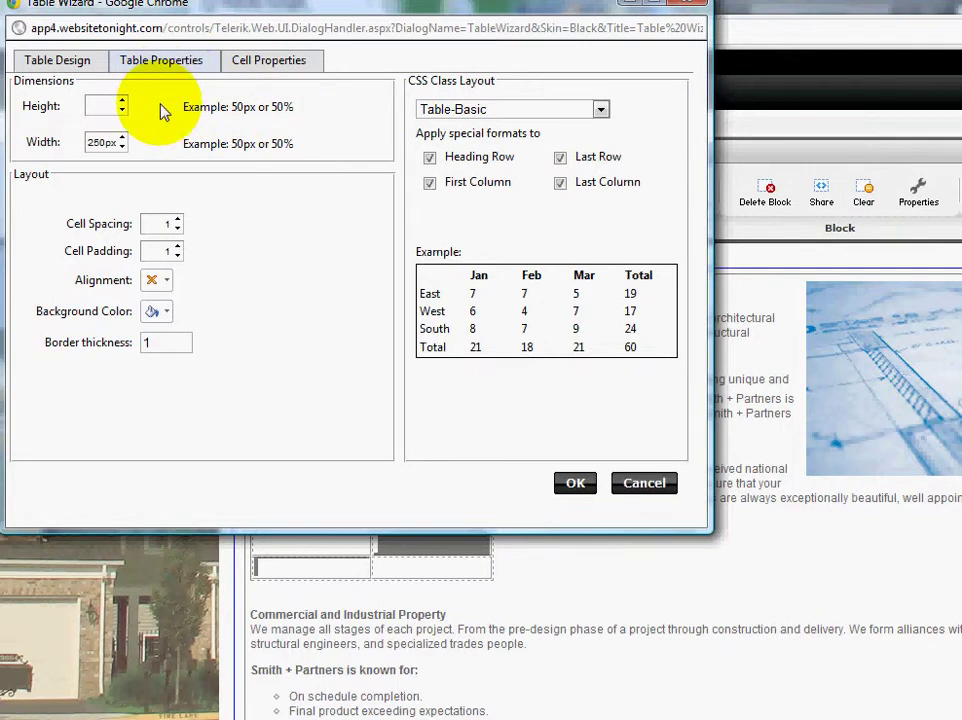
left_click(167, 282)
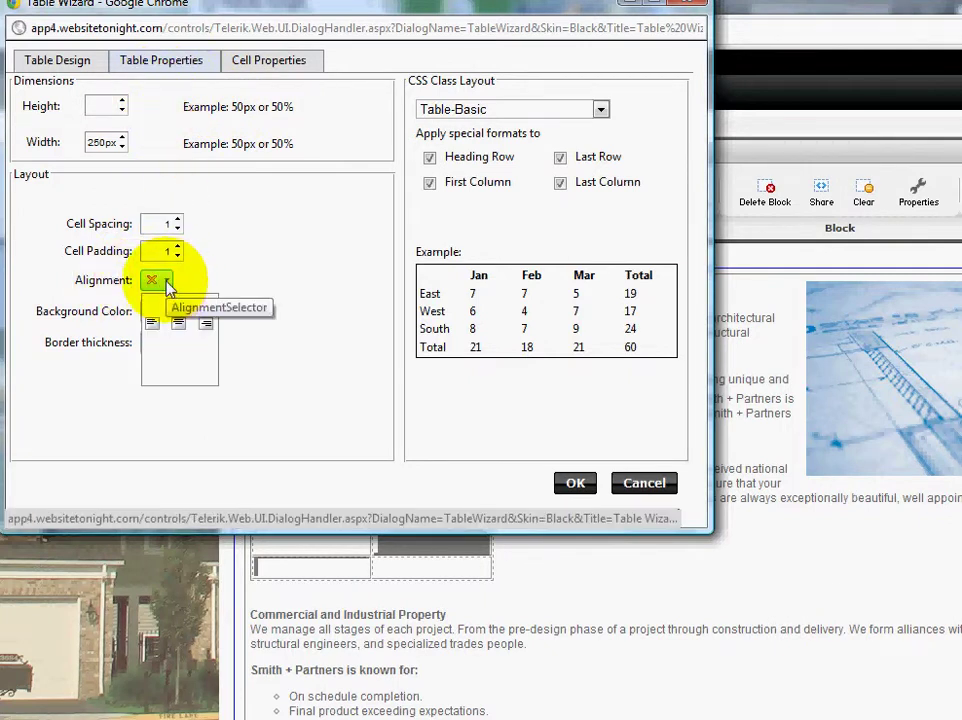
left_click(180, 332)
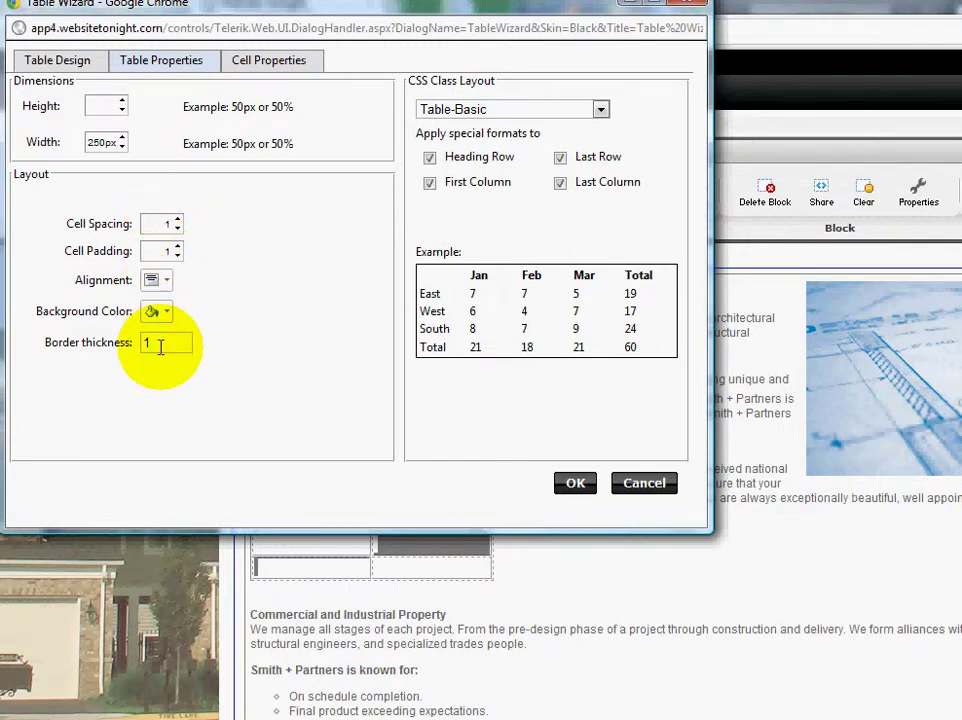
left_click_drag(156, 343, 143, 343)
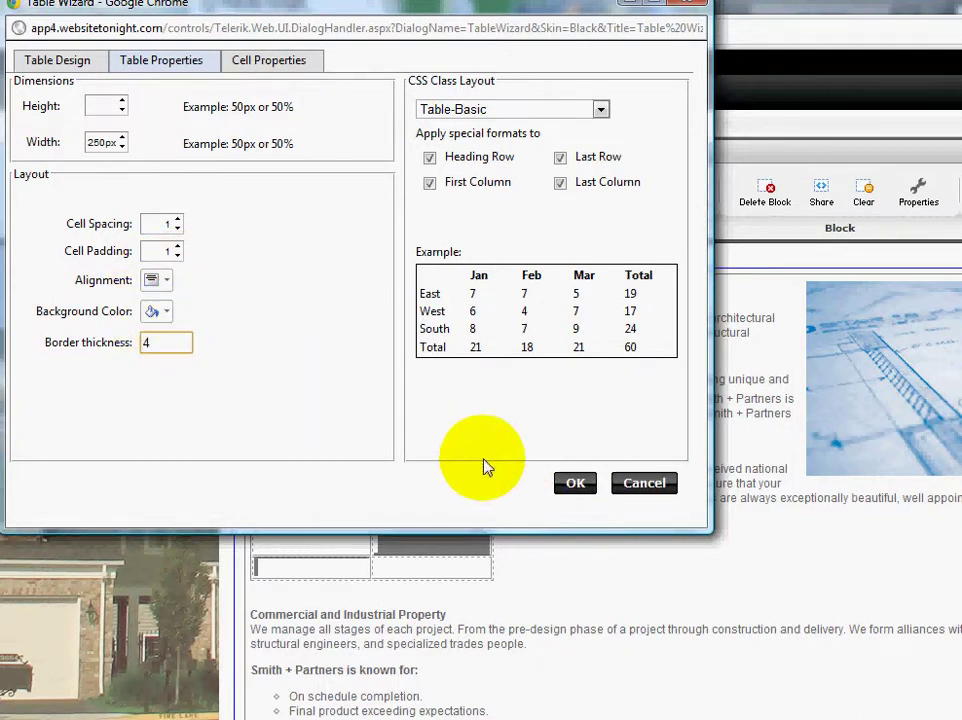
Step: Apply the centered, border-4 table settings and deselect the table
left_click(573, 485)
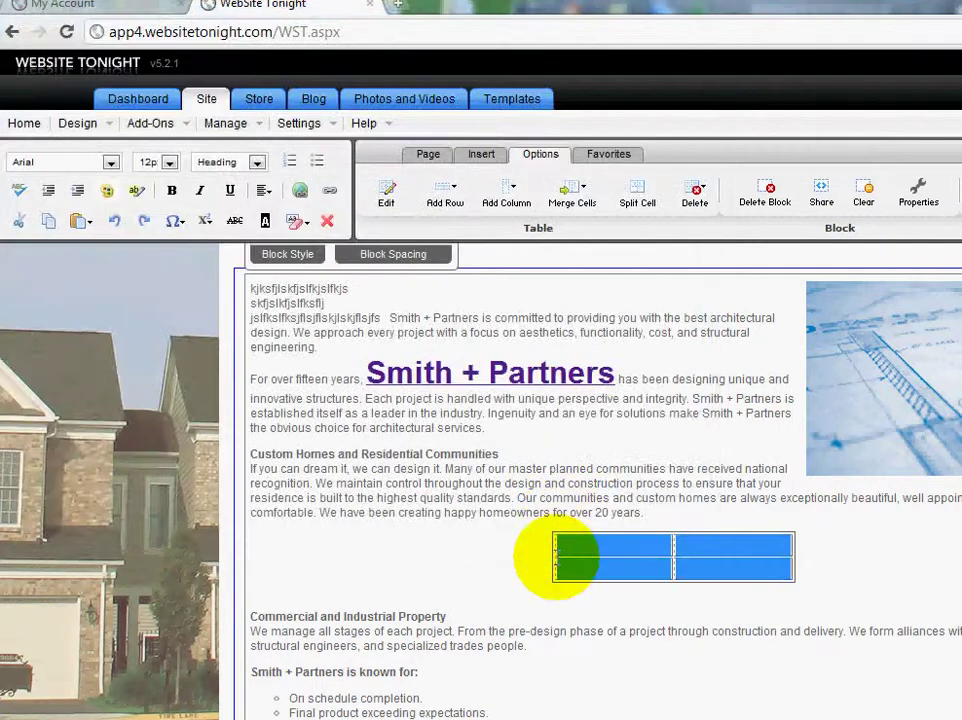
left_click(520, 569)
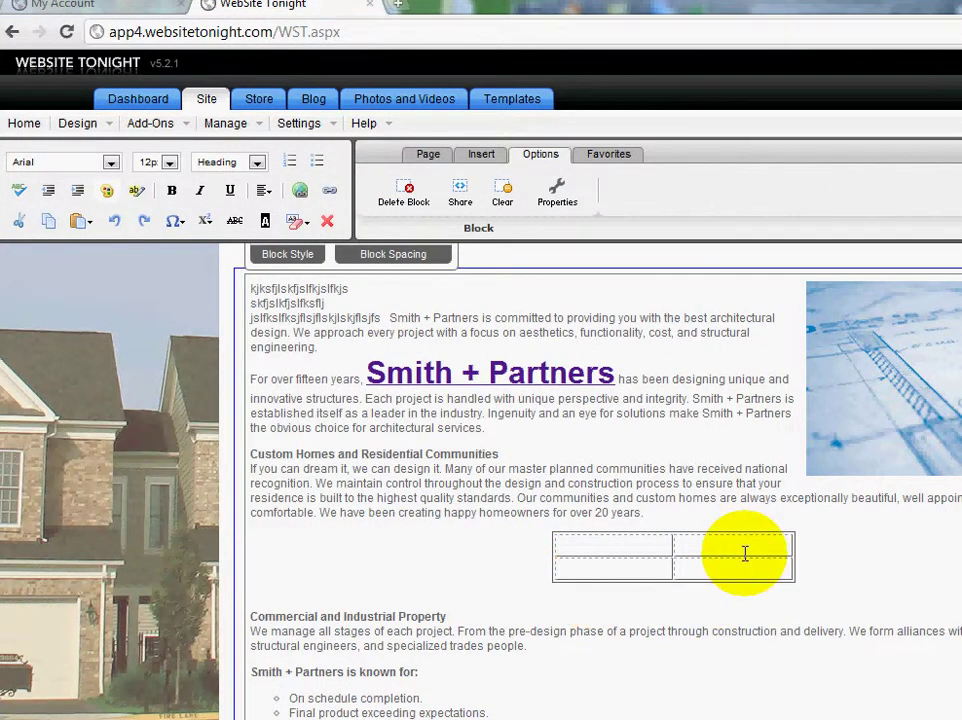
left_click(601, 545)
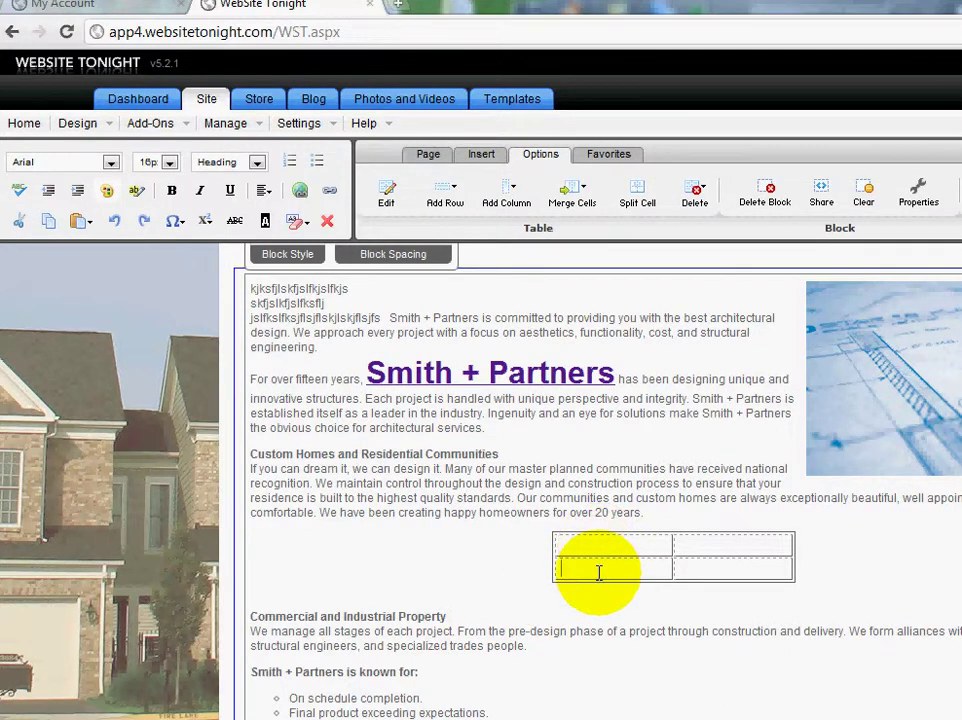
left_click(702, 544)
left_click(618, 547)
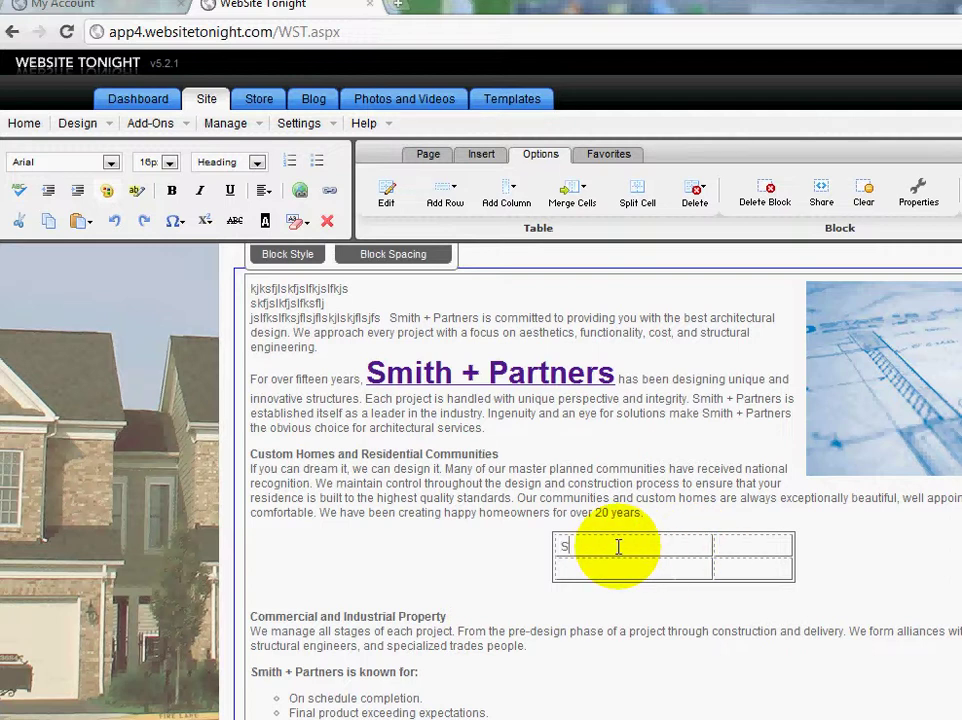
Step: Type "sfsfsfs", "fsfsfsf", "dfsfsfsf" and "sfsfsfsf" into the four table cells
type("sfsfsfs")
left_click(779, 546)
type("fsfs")
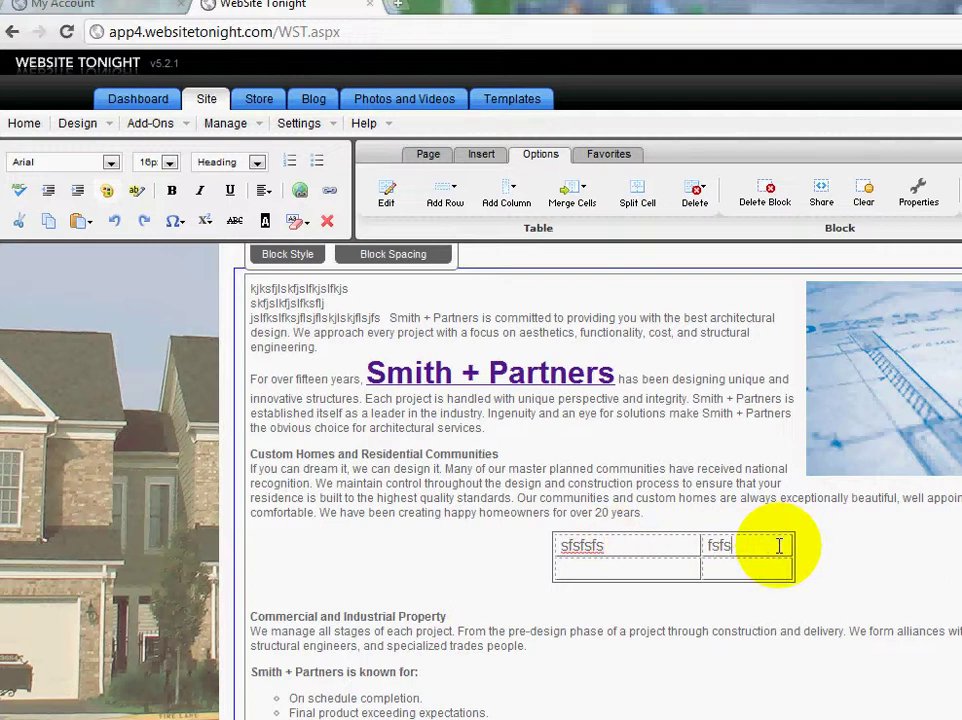
type("fsf")
left_click(730, 573)
type("dfsfsfsf")
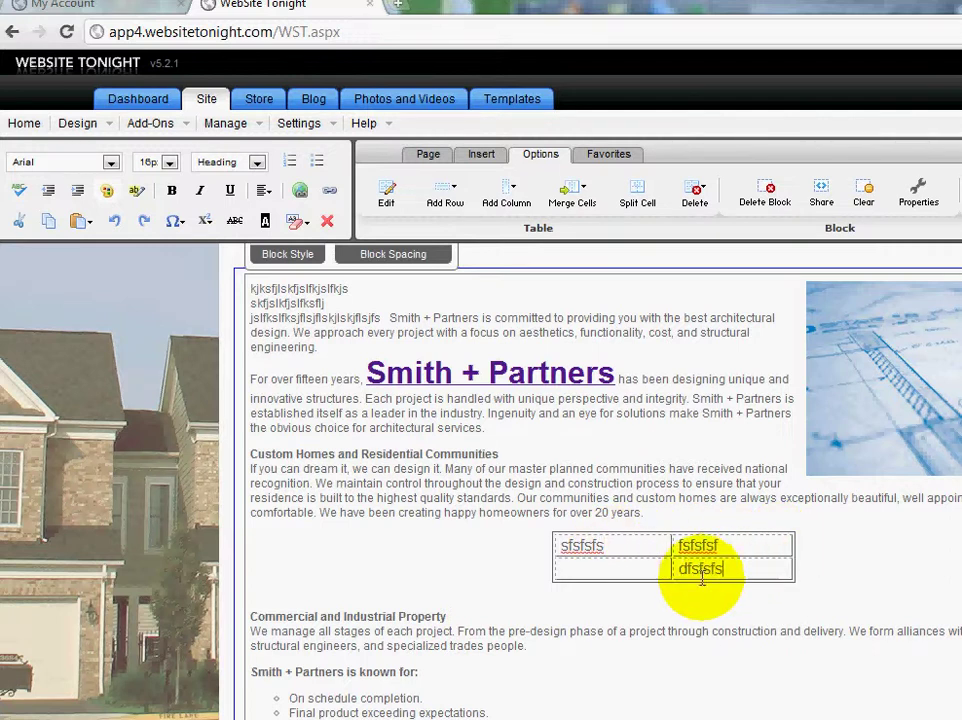
left_click(630, 569)
type("sfsfsfsf")
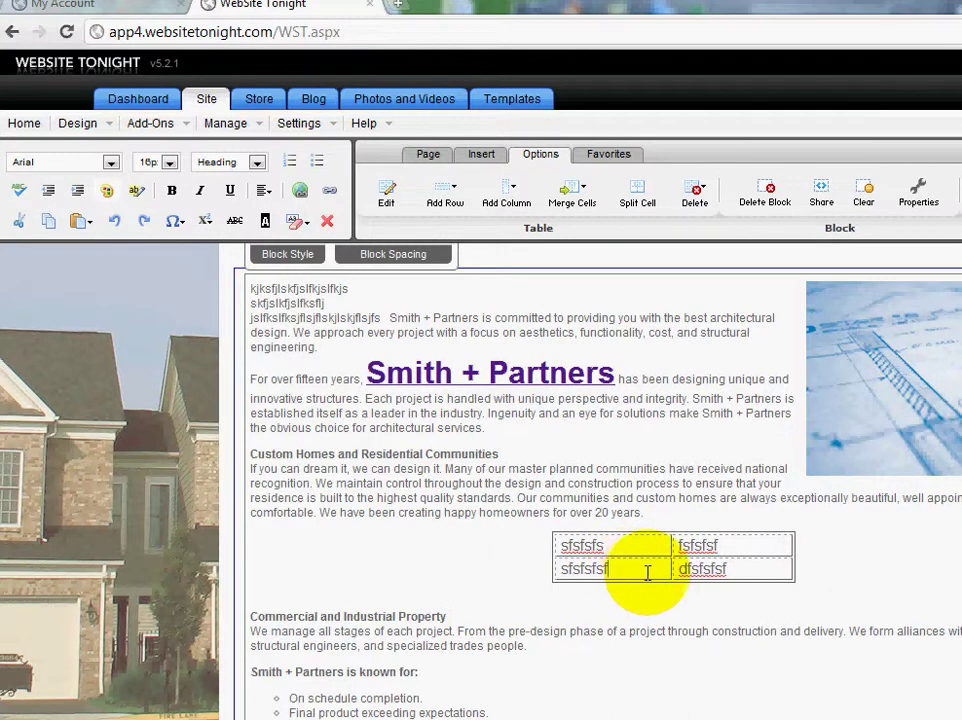
left_click(478, 157)
left_click(436, 190)
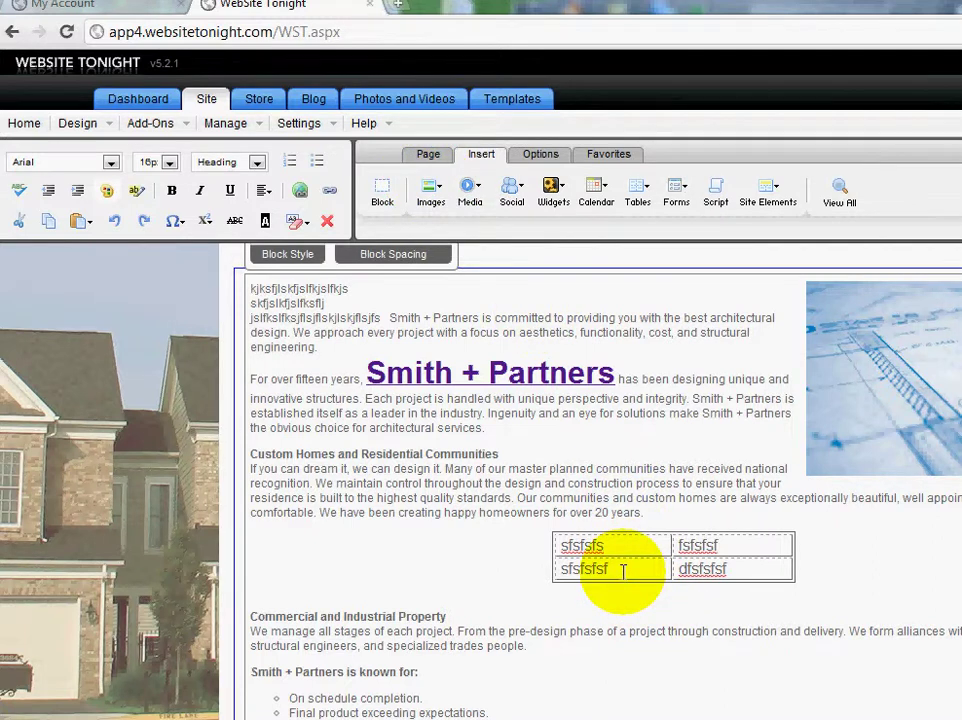
left_click(623, 484)
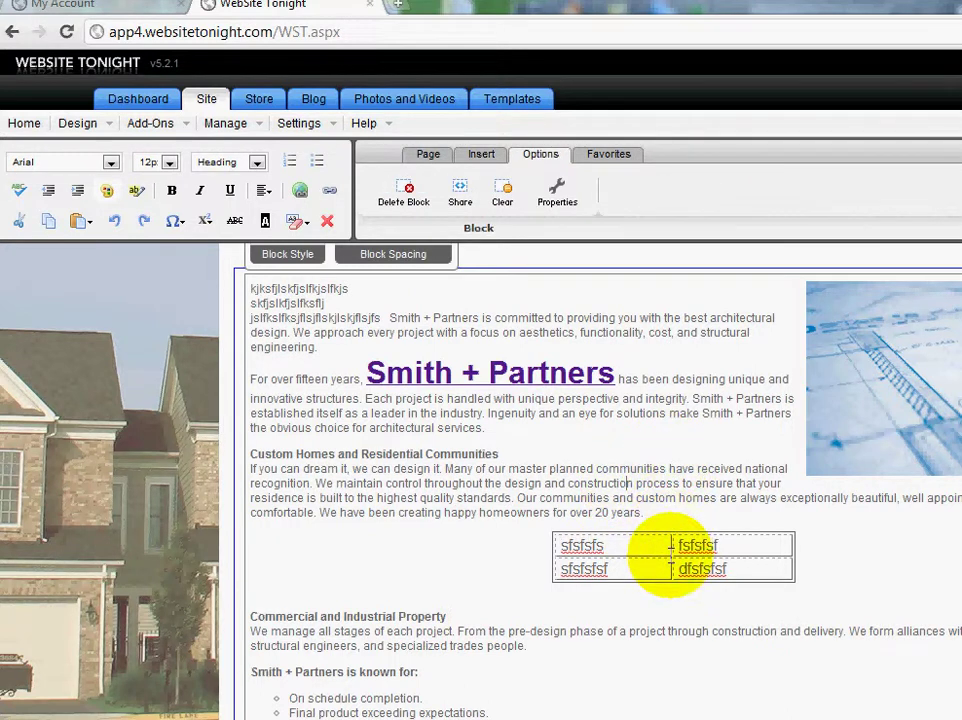
double_click(668, 565)
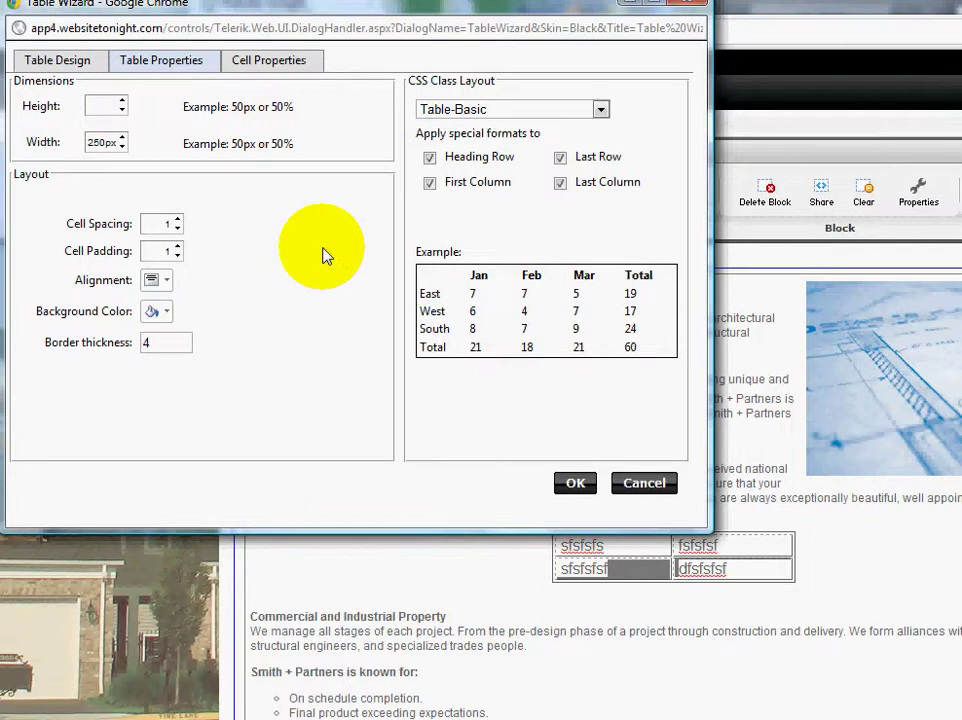
left_click(644, 483)
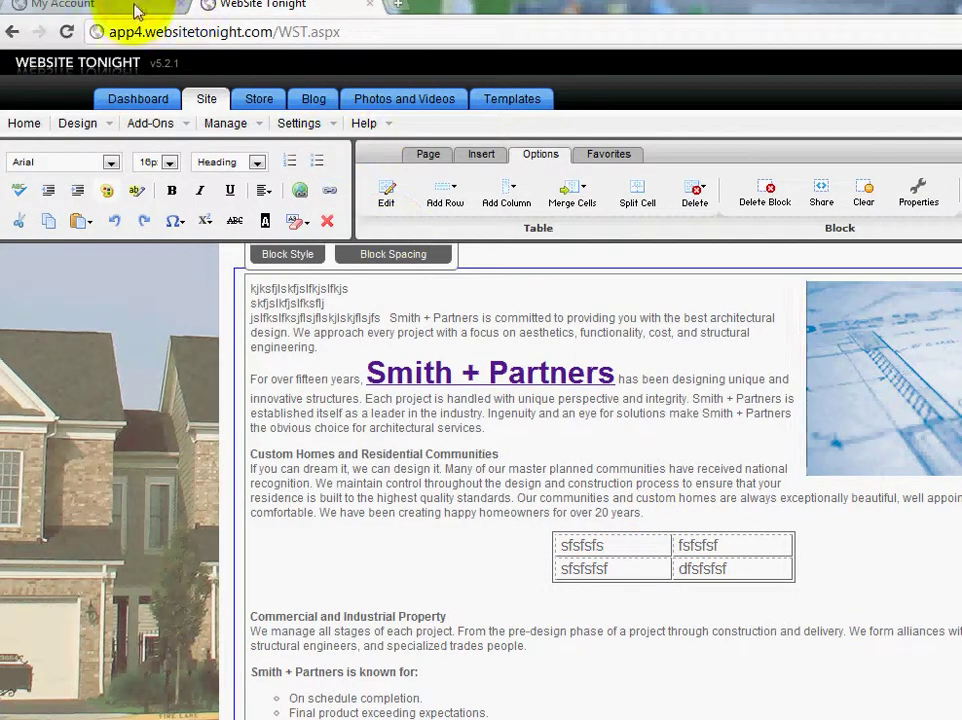
Step: Return to the My Account tab and go to the USAVEdomains home page
left_click(100, 5)
scroll(260, 254, "up", 6)
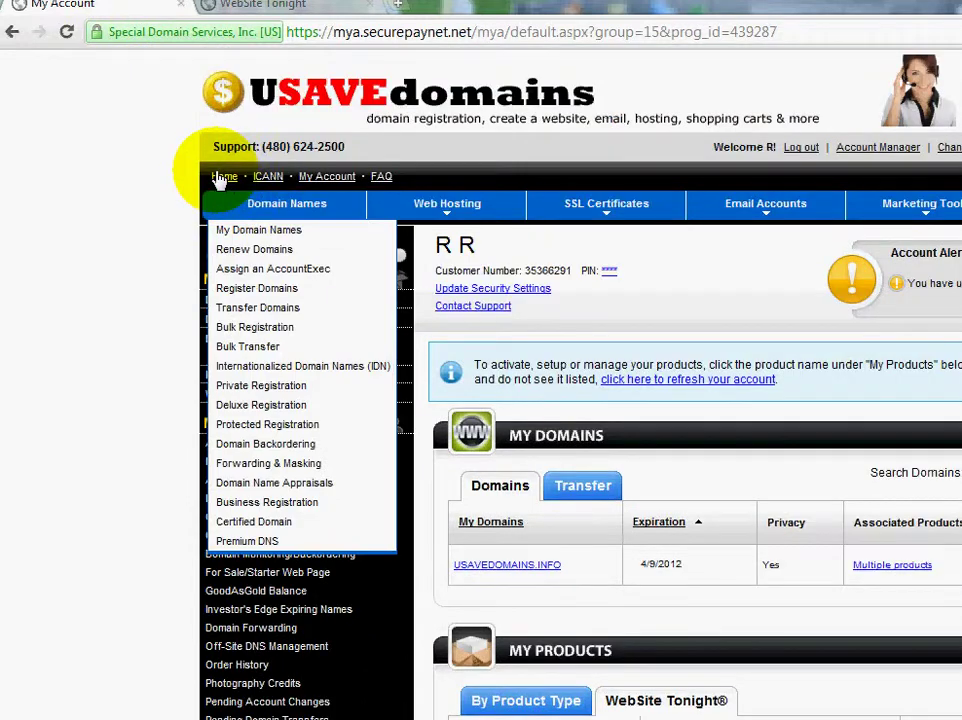
left_click(221, 176)
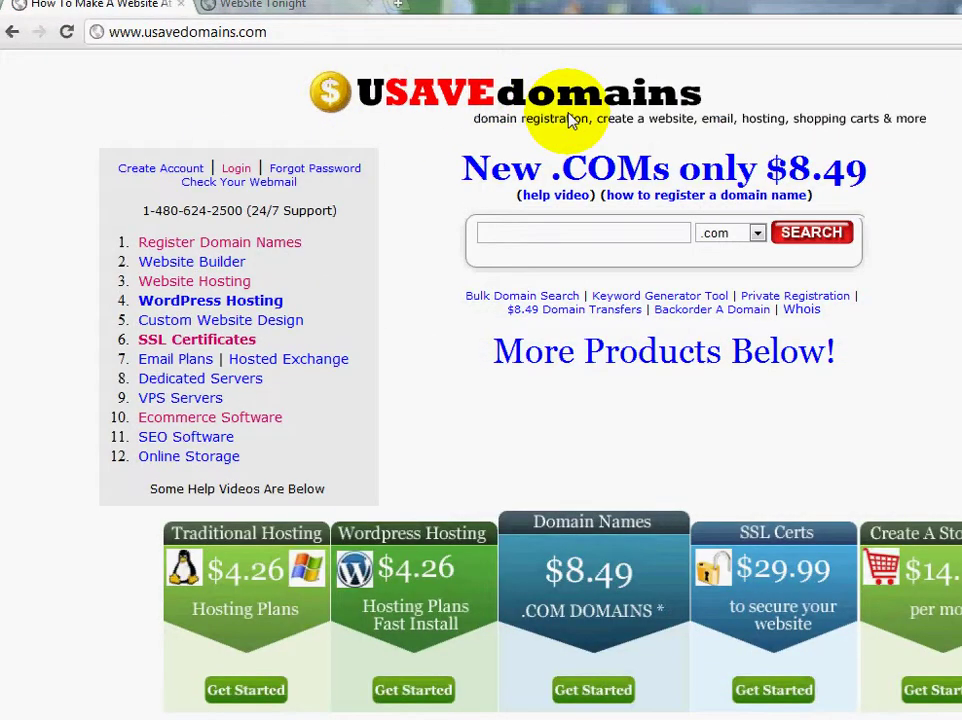